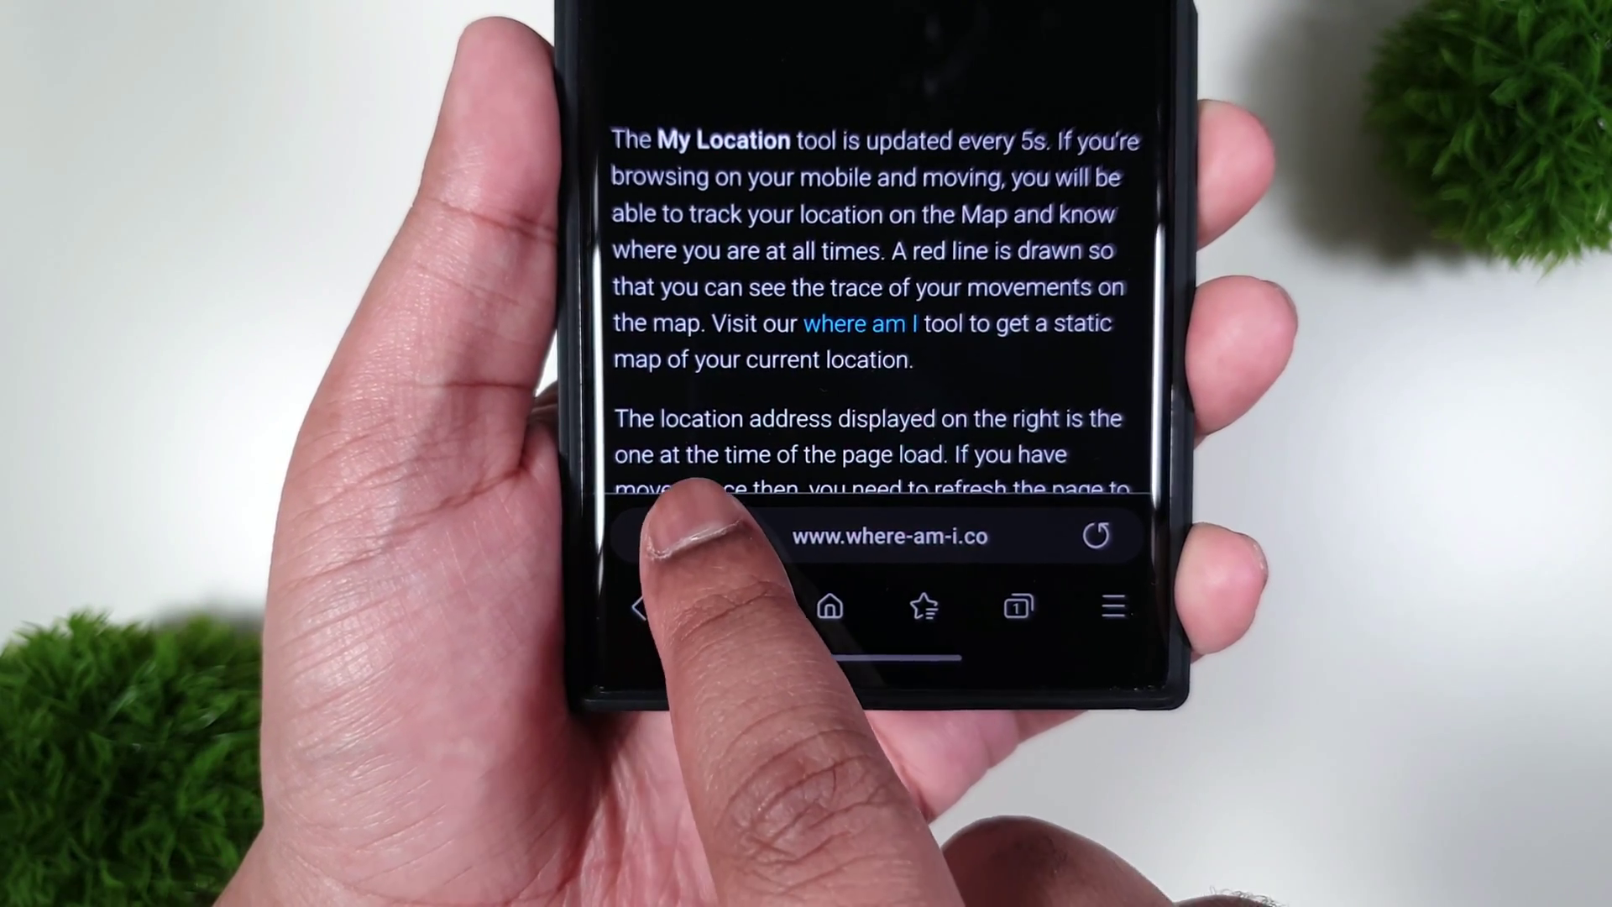
# Step: Show the privacy info sheet for the where-am-i.co page via the address-bar lock
pyautogui.click(674, 539)
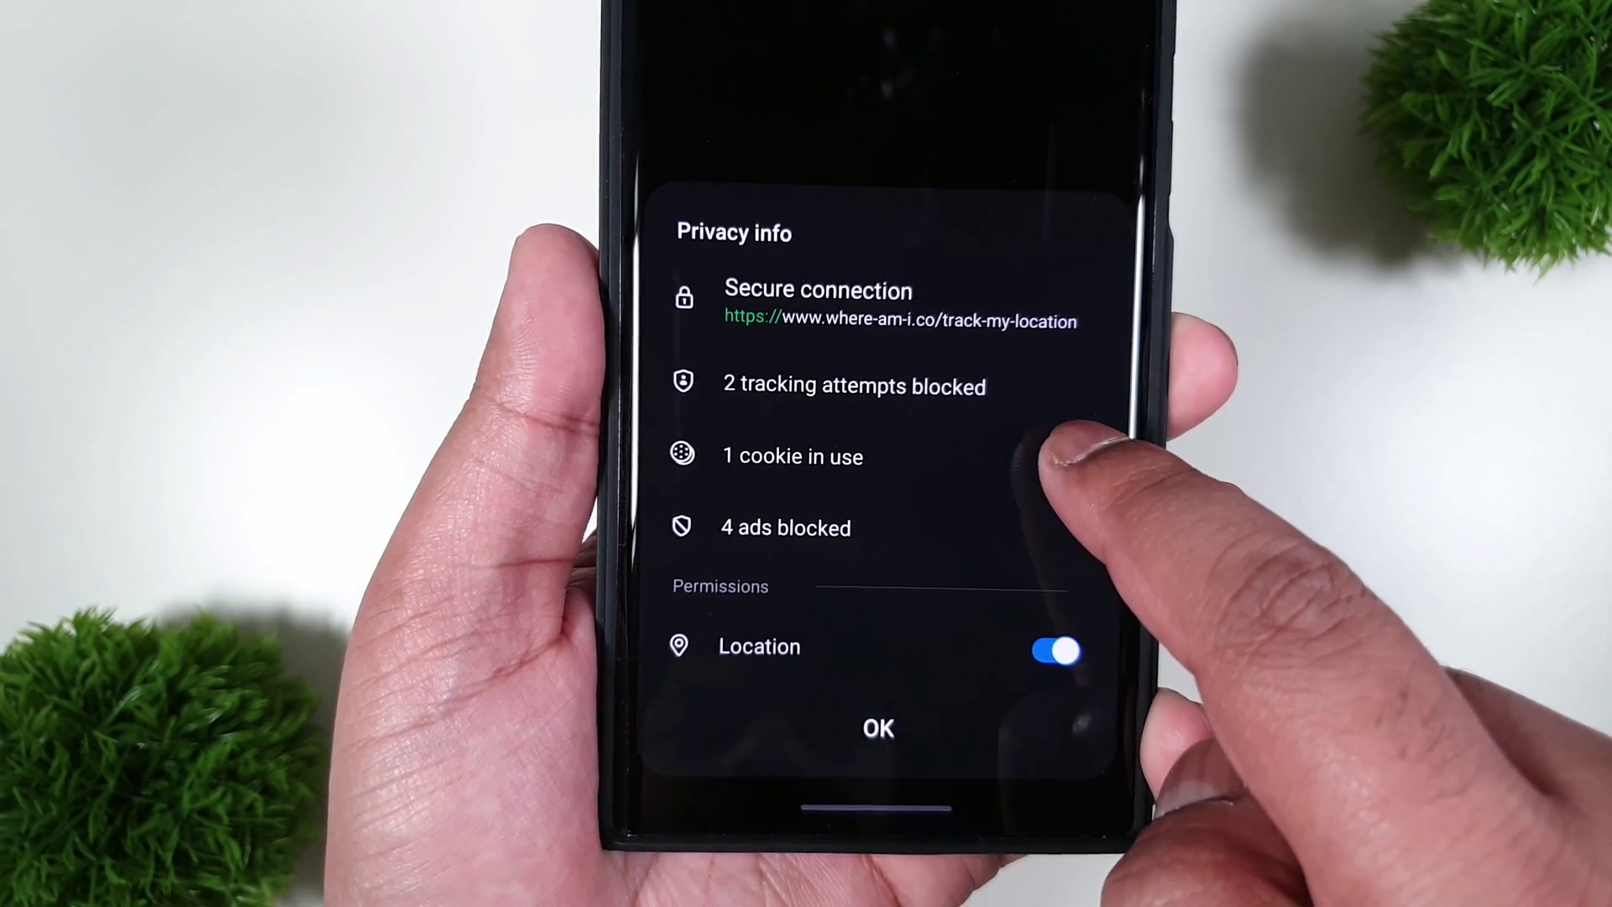
# Step: Delete the where-am-i.co cookie, confirm, and dismiss the privacy info sheet
pyautogui.click(1037, 450)
pyautogui.click(987, 733)
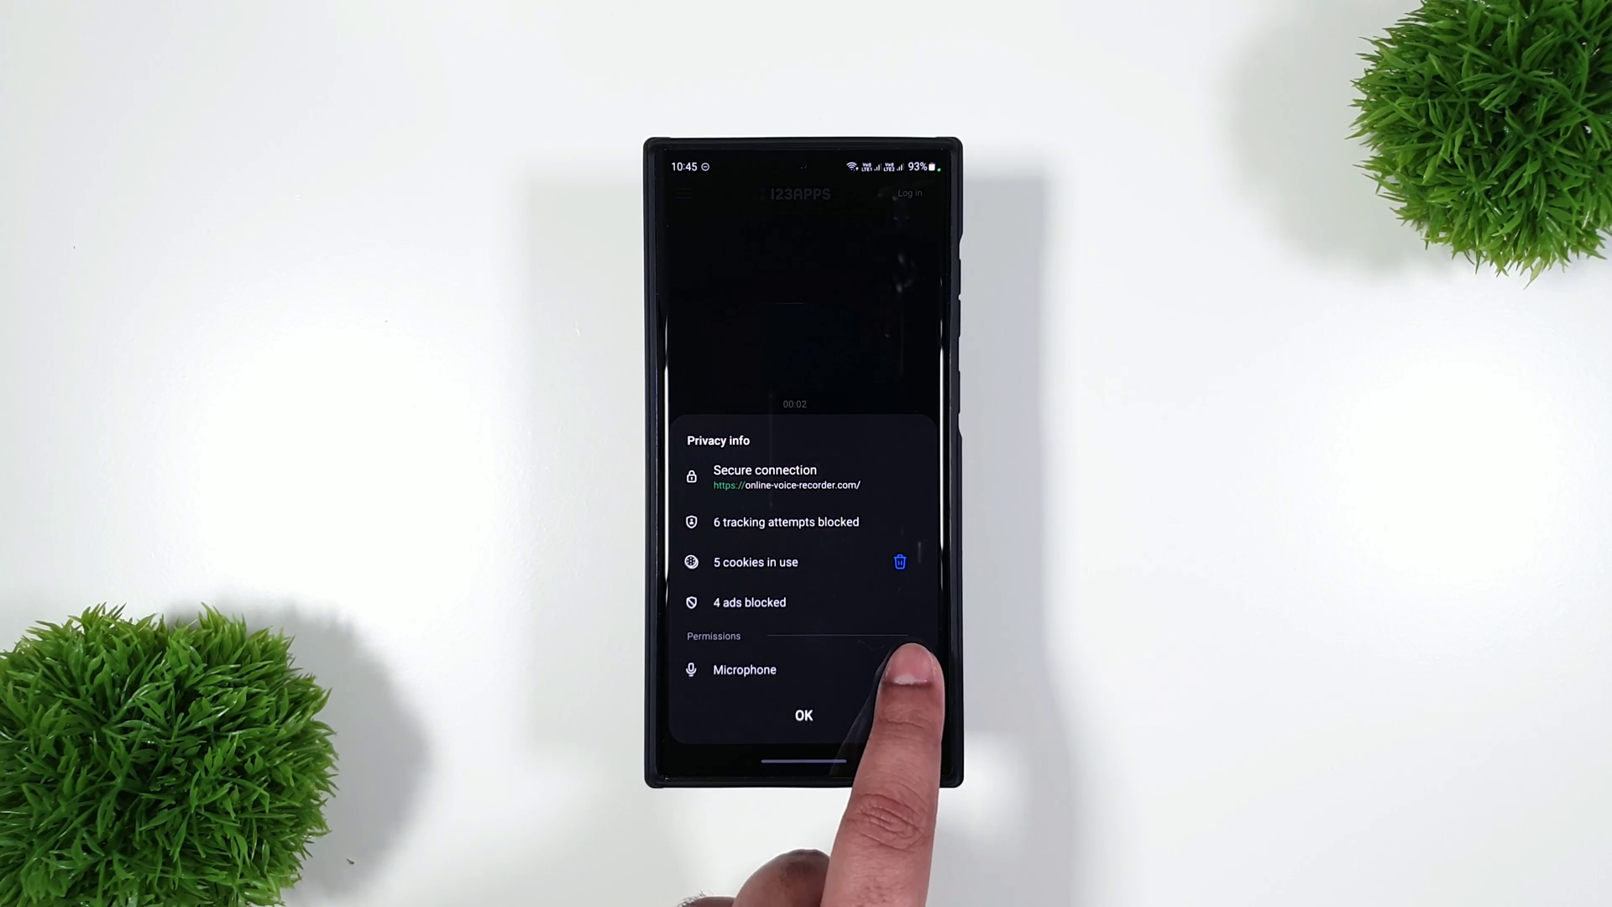
pyautogui.click(796, 712)
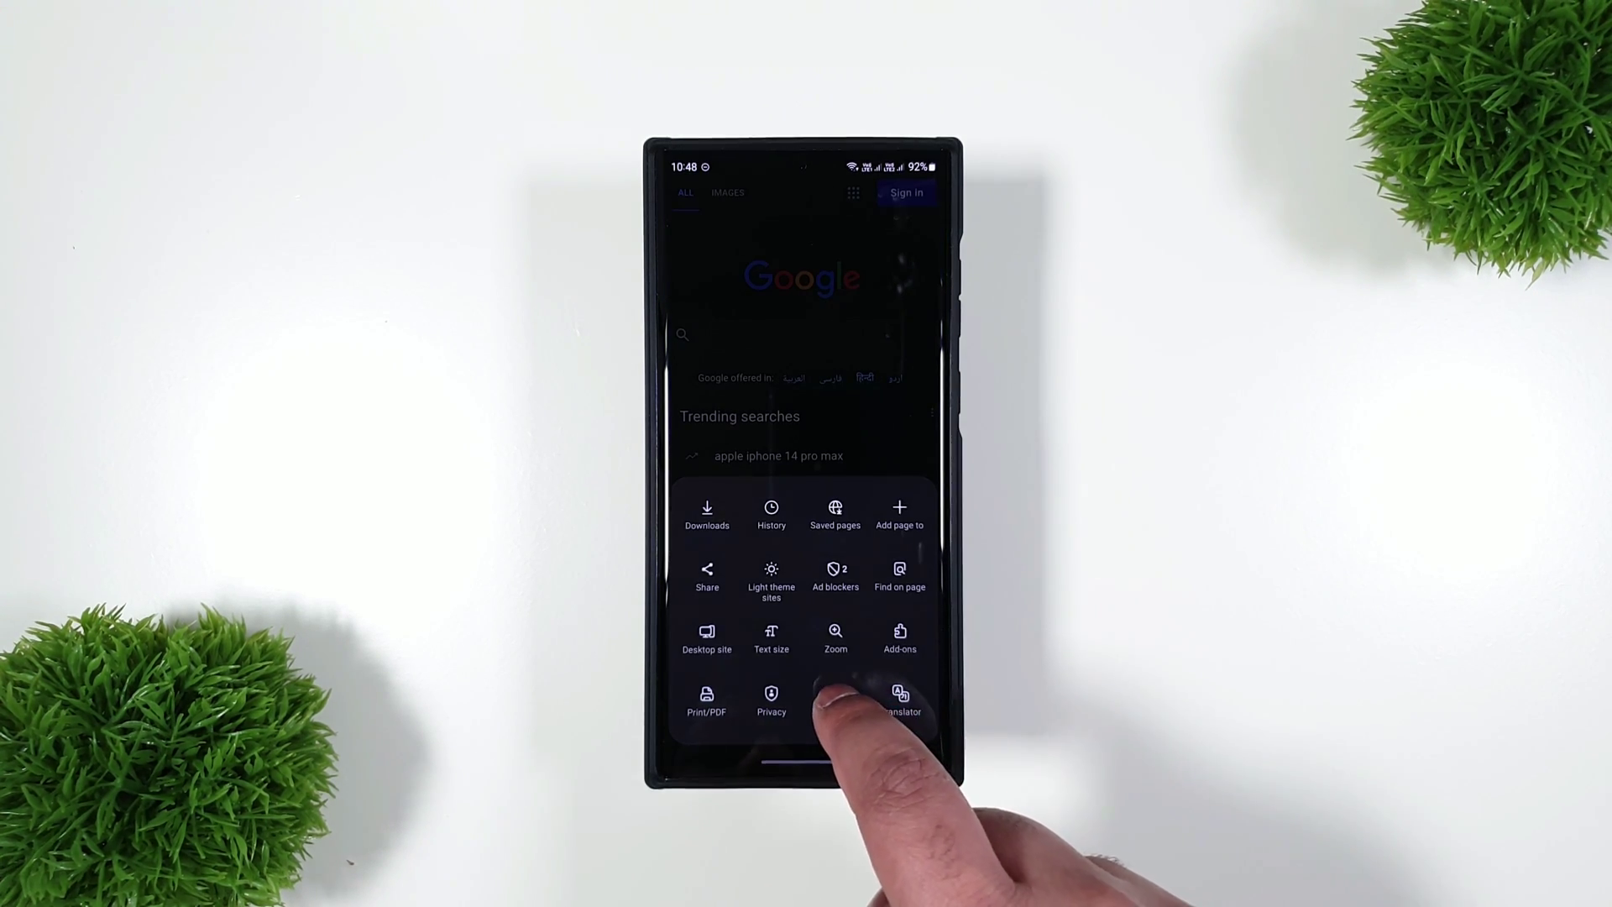
# Step: View the Translator add-on's details to confirm Allow in Secret mode is on
pyautogui.click(900, 636)
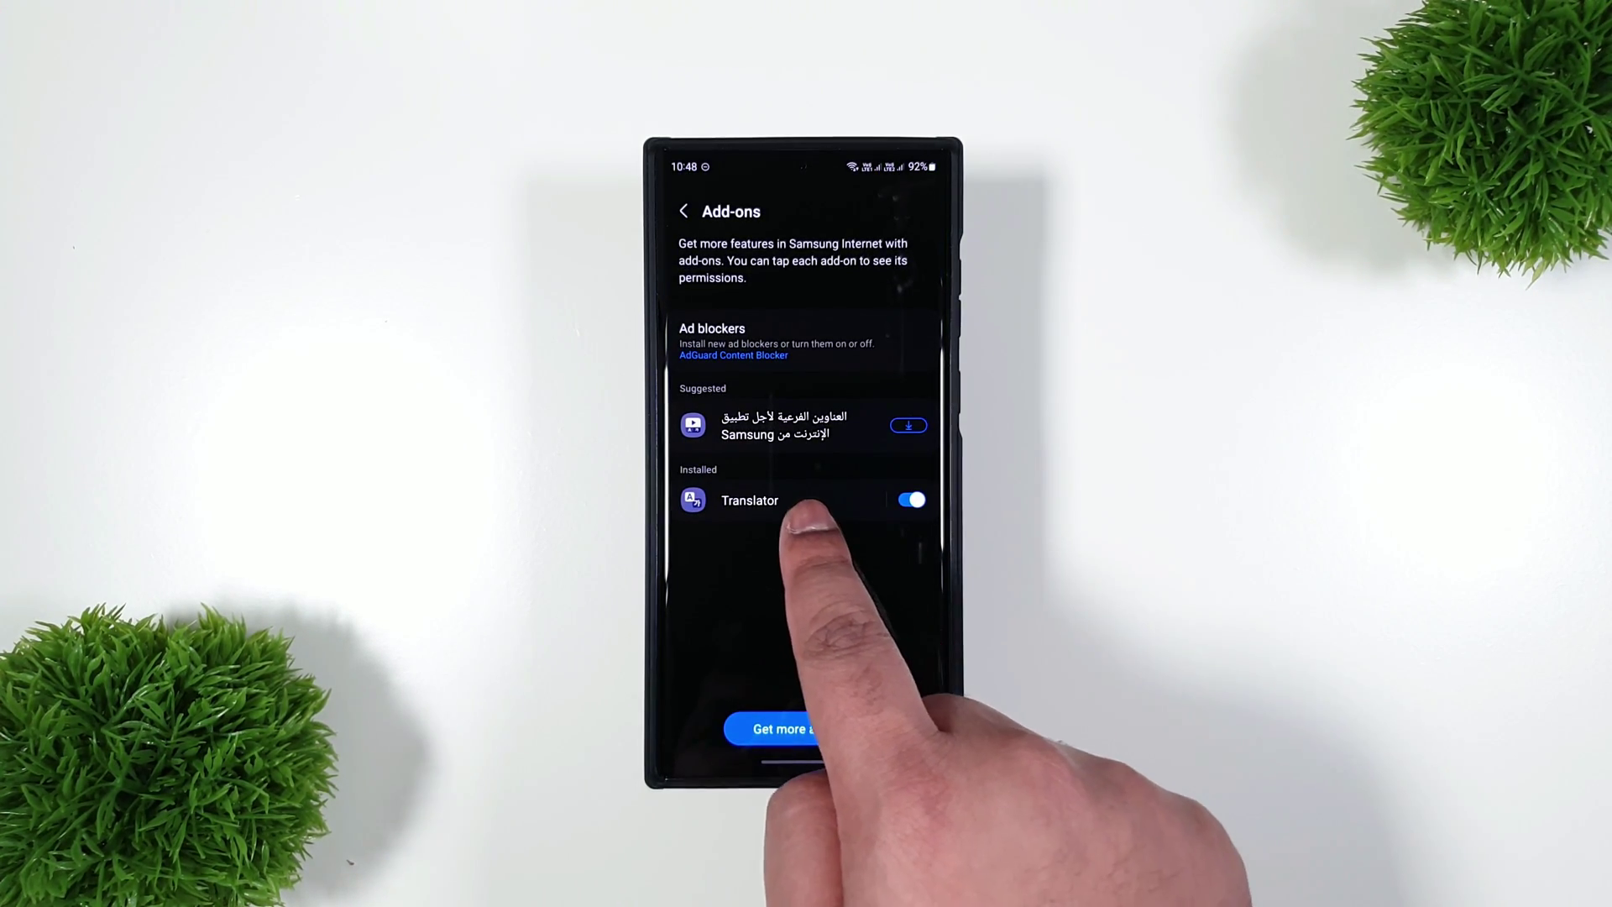
pyautogui.click(806, 500)
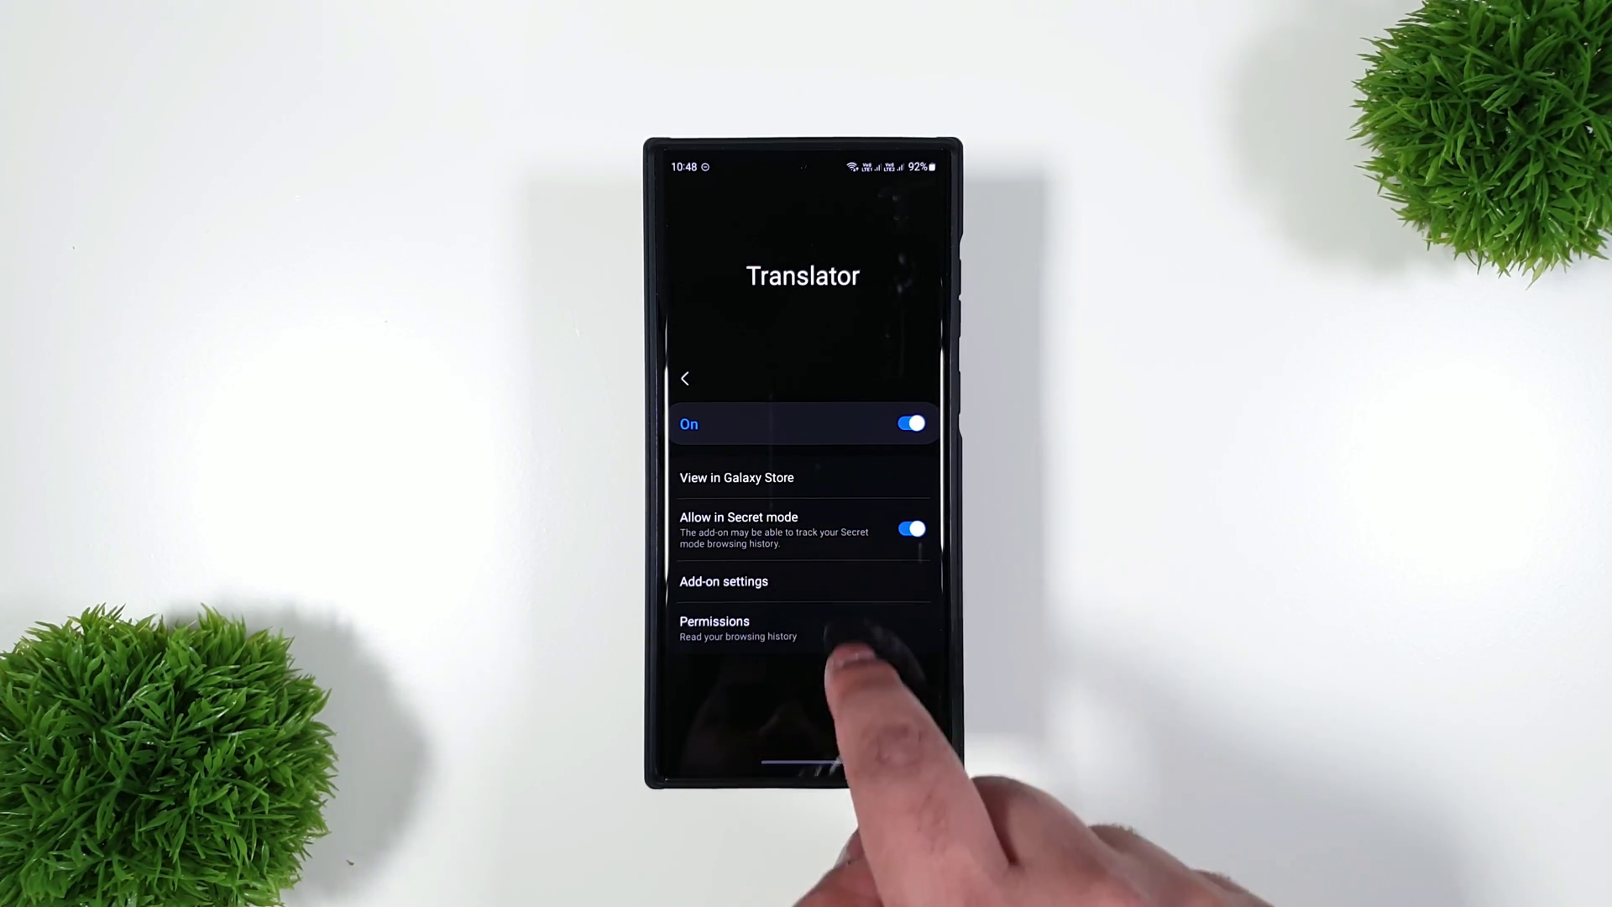
# Step: Return to the Google tab from the tabs overview and bring up the browser menu
pyautogui.click(865, 656)
pyautogui.click(847, 501)
pyautogui.click(928, 653)
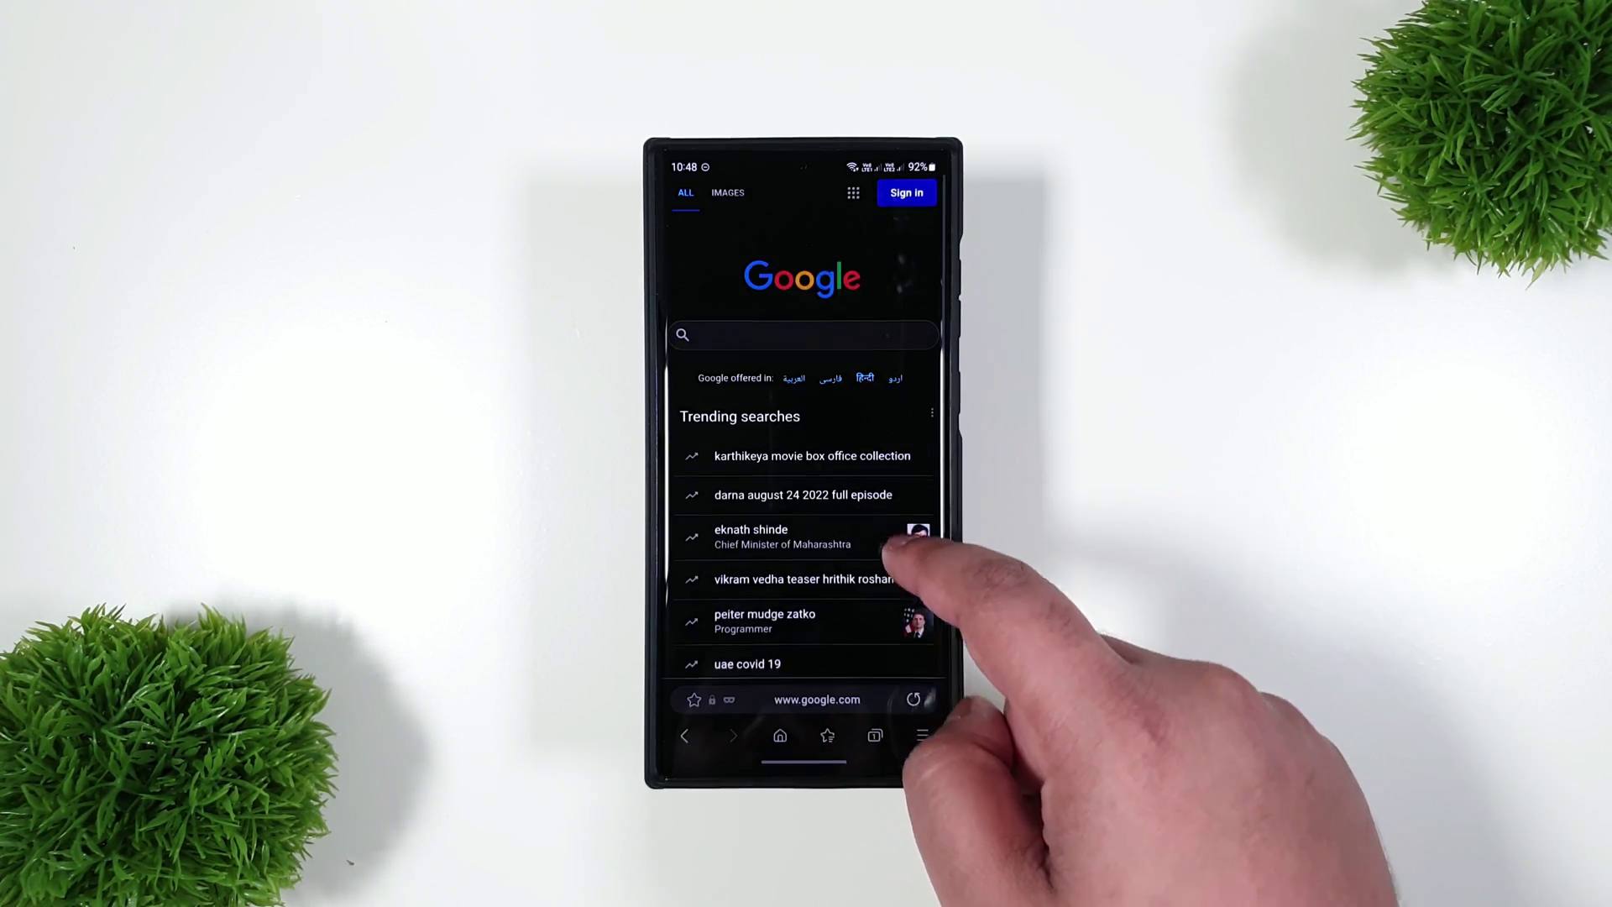
pyautogui.click(933, 740)
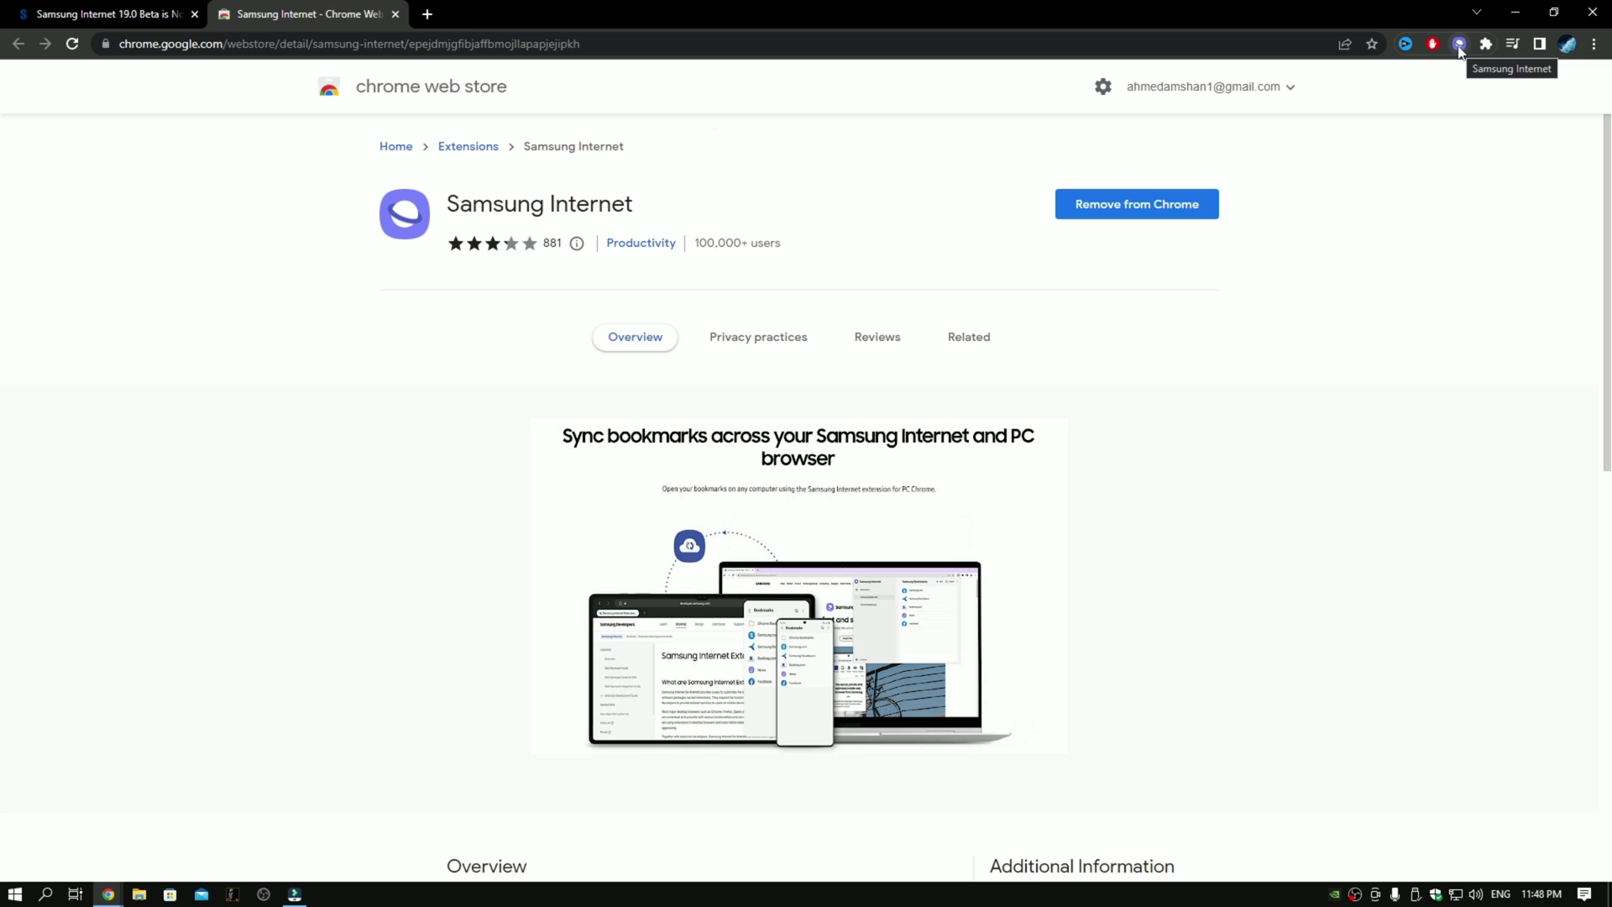
# Step: Show the Samsung Internet extension's bookmarks in Chrome and browse into the Bookmarks bar folder
pyautogui.click(1459, 44)
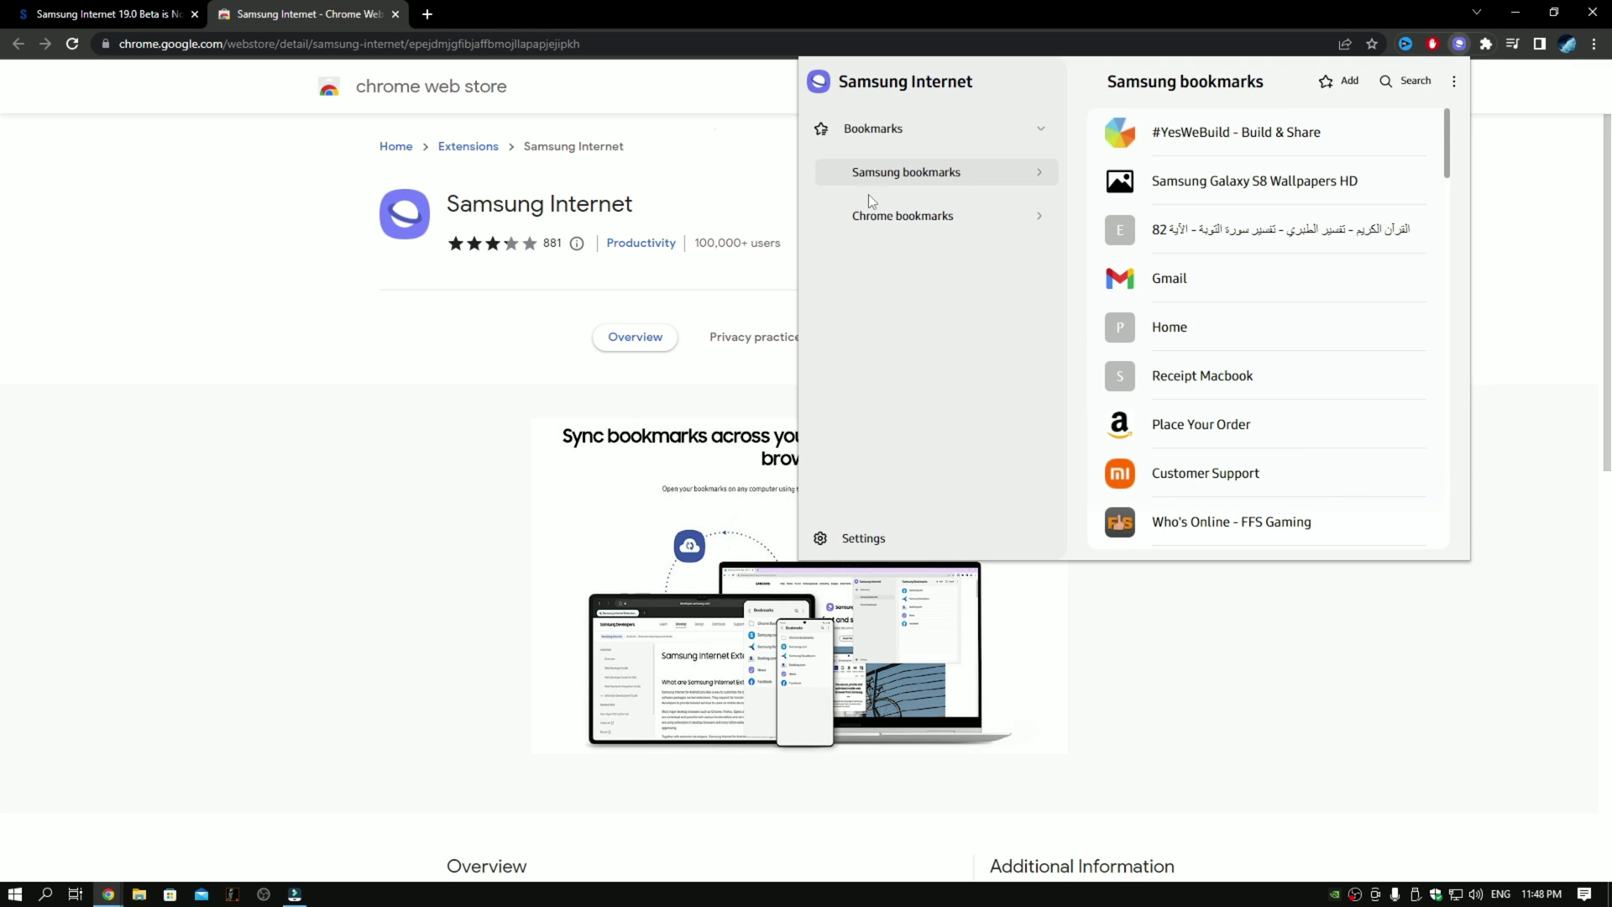
pyautogui.click(906, 227)
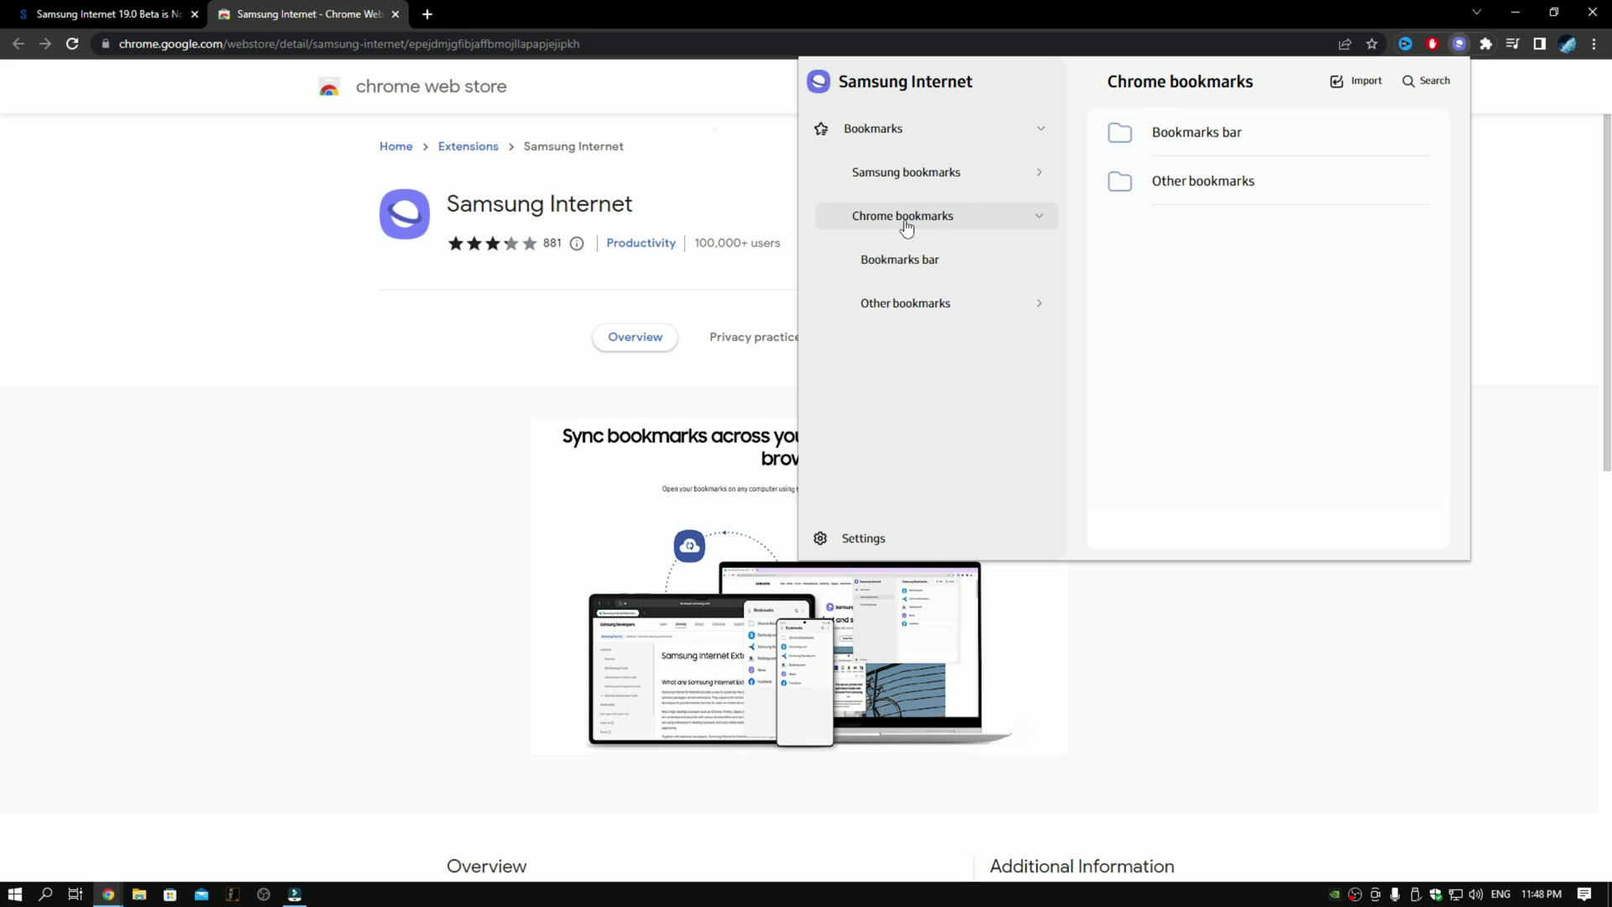
pyautogui.click(1202, 139)
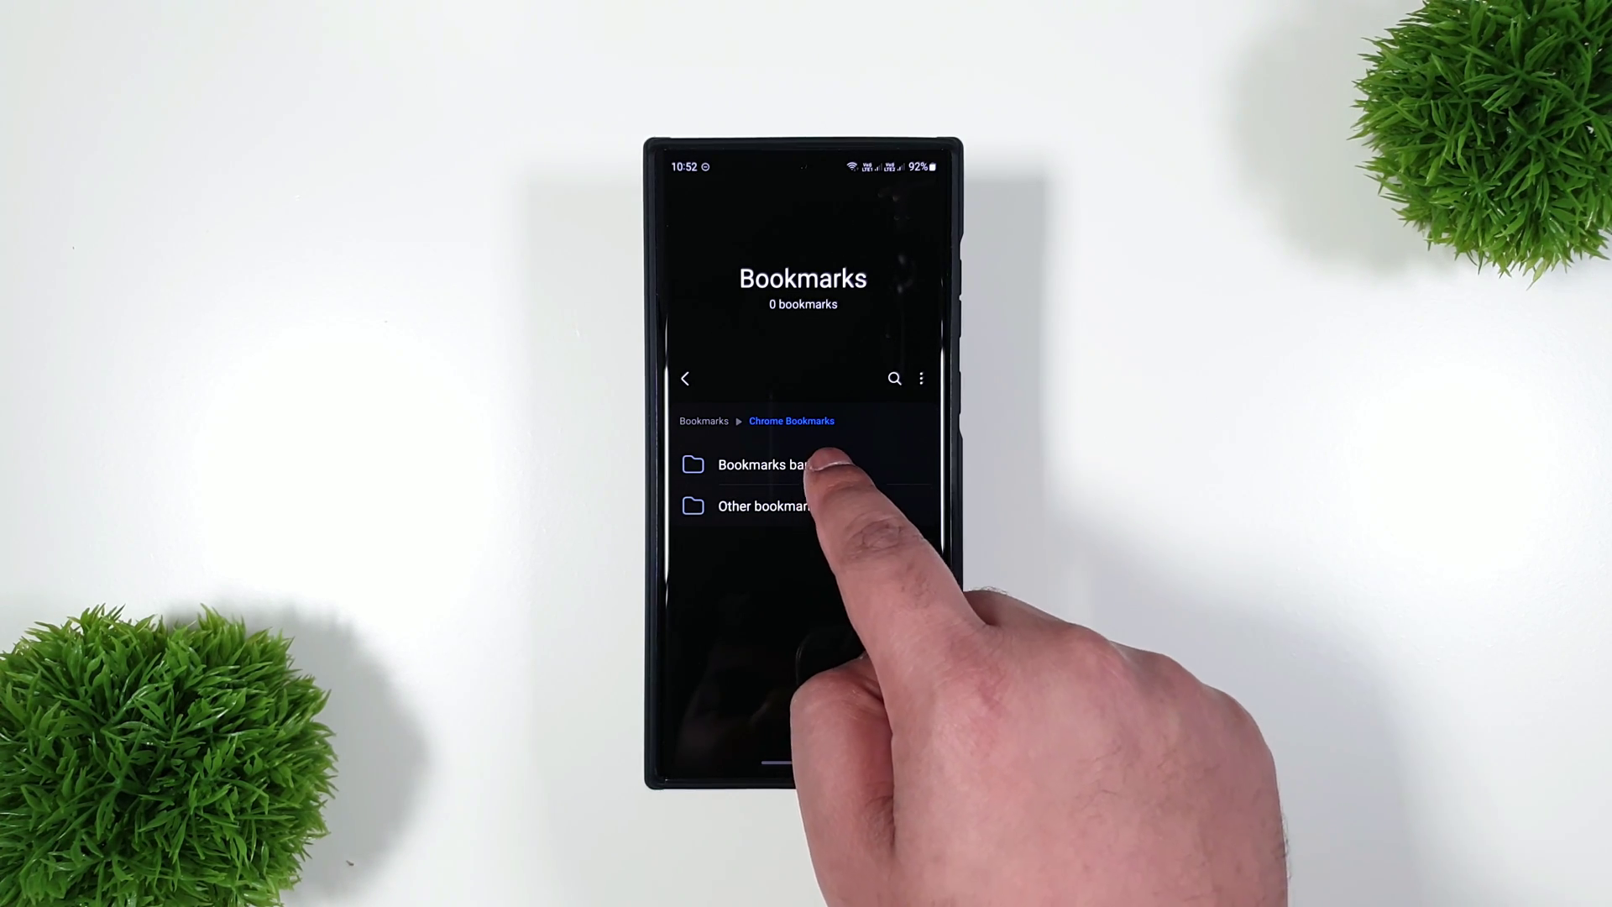
# Step: Browse the synced Bookmarks bar folder on the phone, go back to Chrome Bookmarks, and leave for the home screen
pyautogui.click(816, 464)
pyautogui.scroll(-5, 870, 529)
pyautogui.scroll(-5, 870, 530)
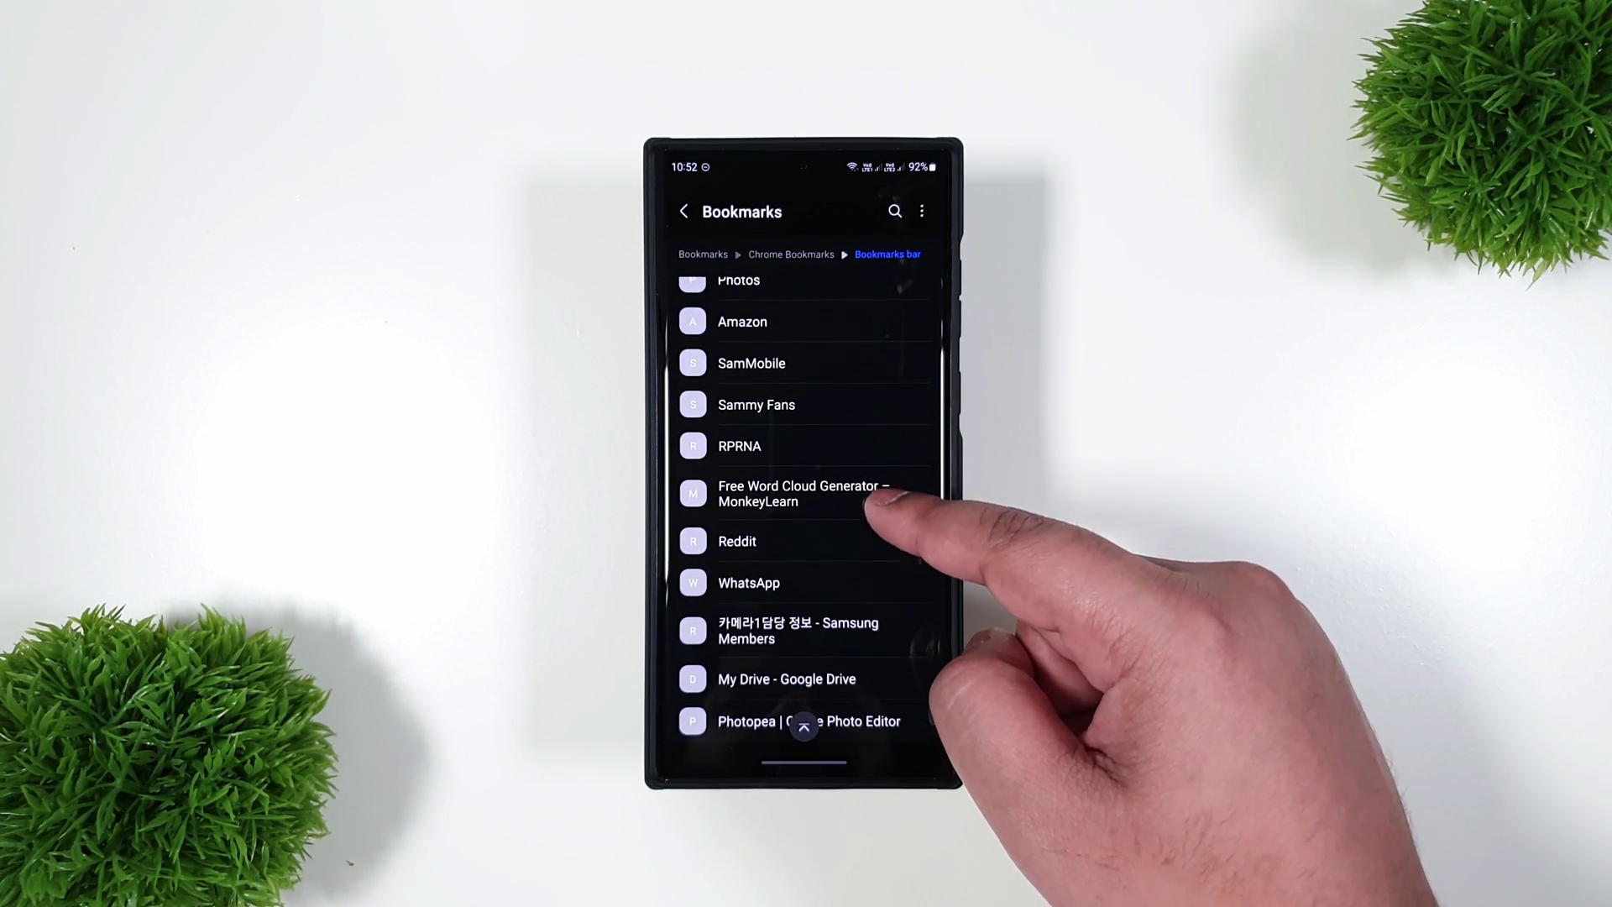
pyautogui.scroll(5, 881, 529)
pyautogui.click(790, 254)
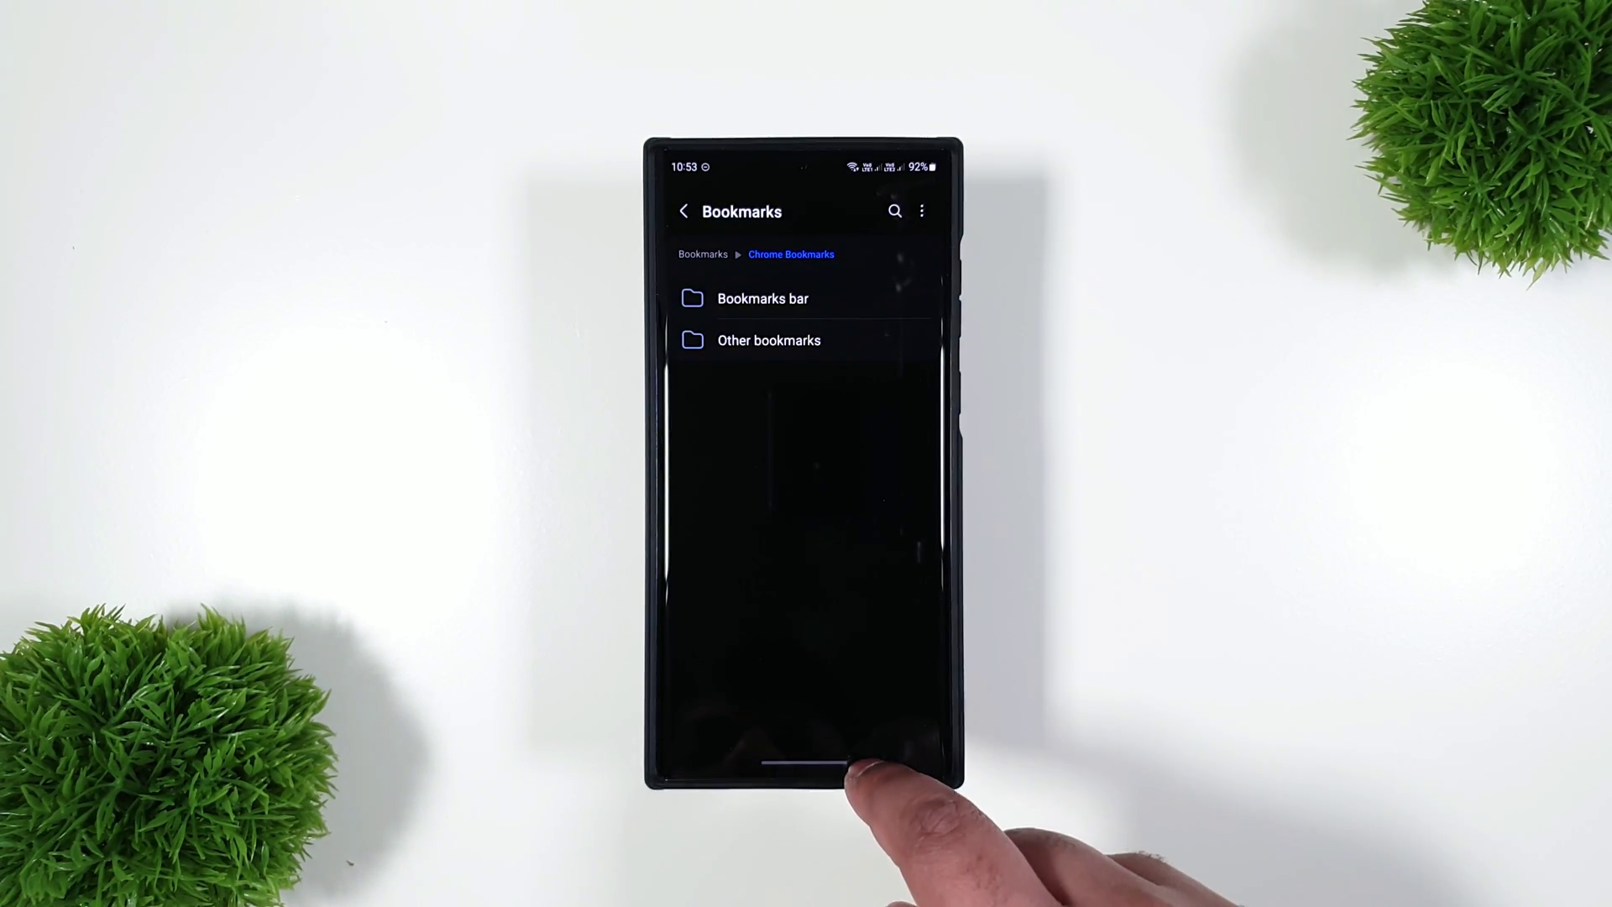
pyautogui.moveTo(807, 763); pyautogui.dragTo(856, 605)
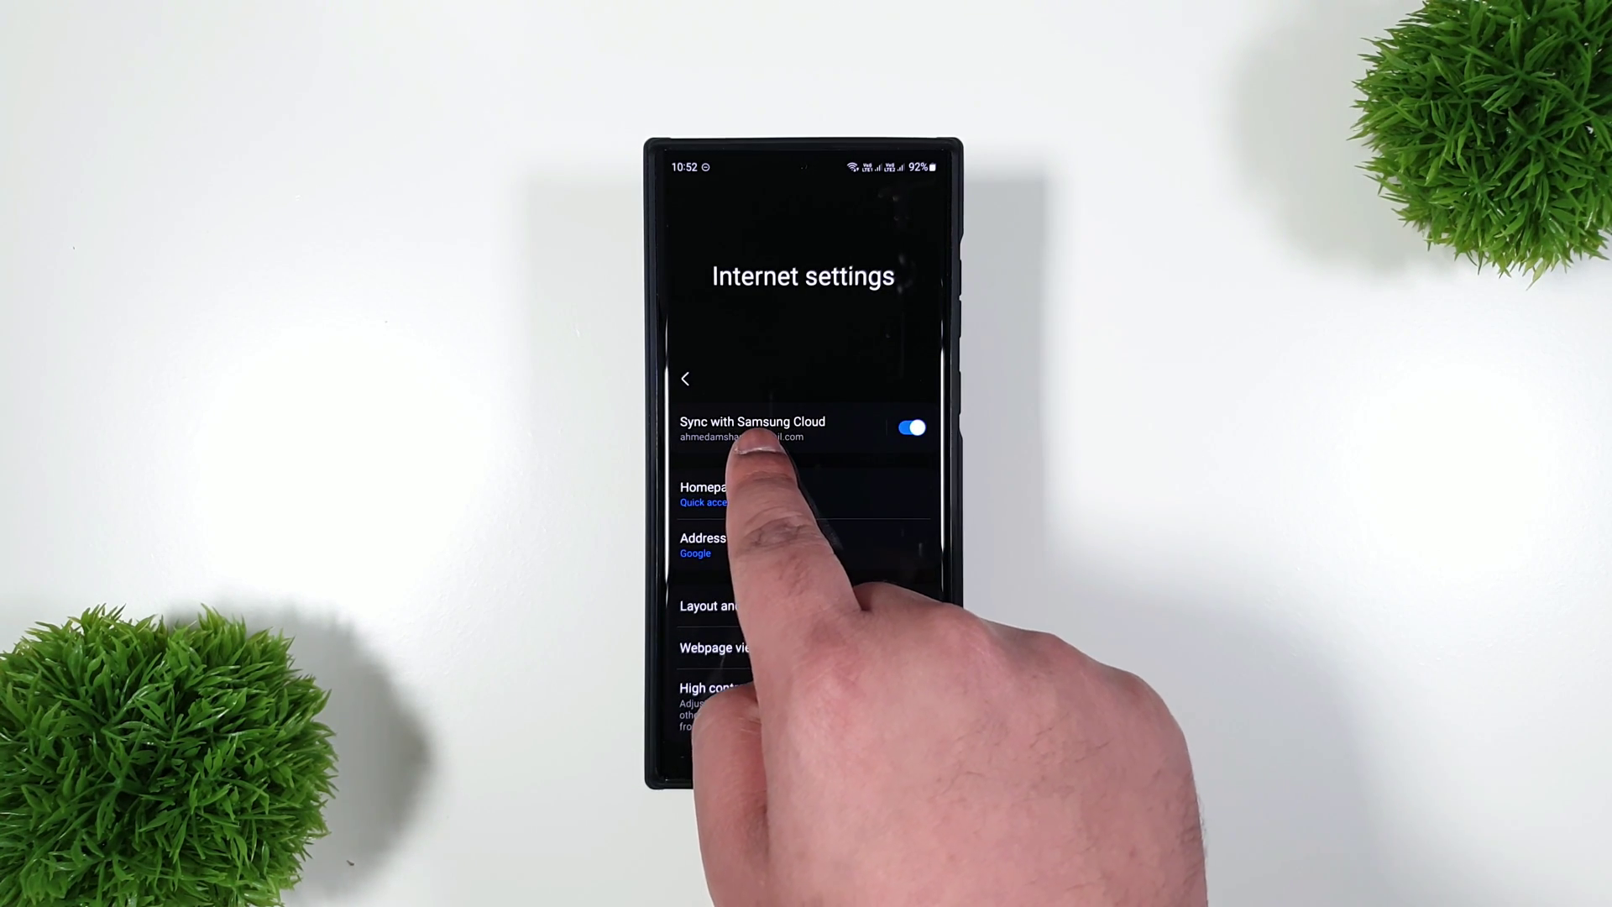
# Step: Enter the Sync with Samsung Cloud settings from Internet settings
pyautogui.click(752, 429)
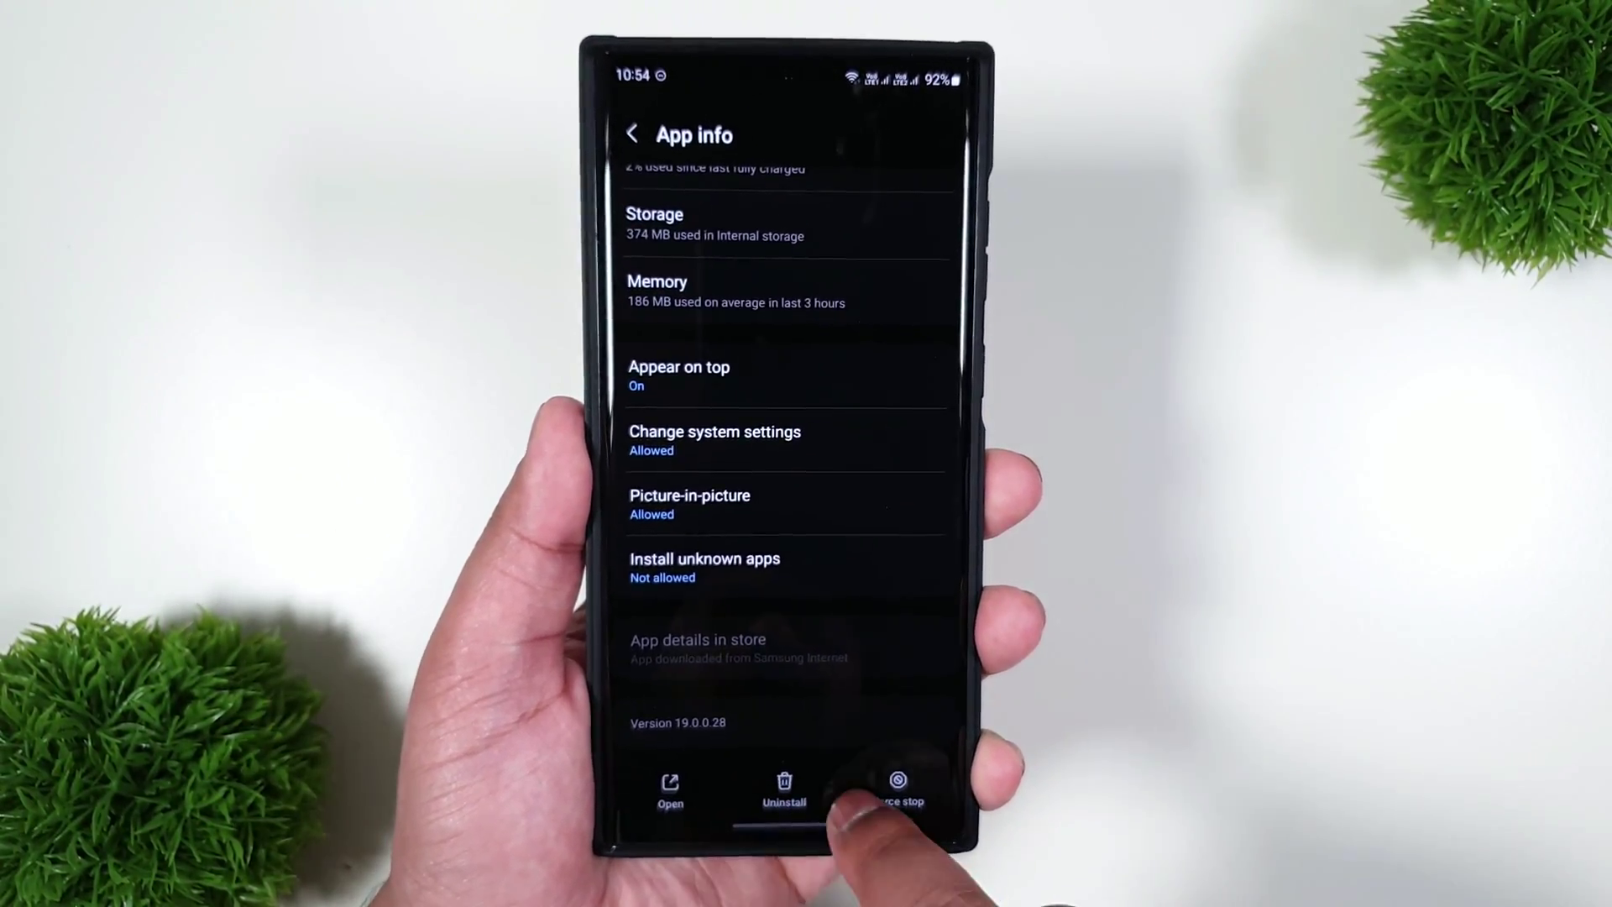
# Step: Close app info, view APKMirror's Samsung Internet Beta 19.0.0.28 page, then swipe home
pyautogui.moveTo(882, 825); pyautogui.dragTo(881, 668)
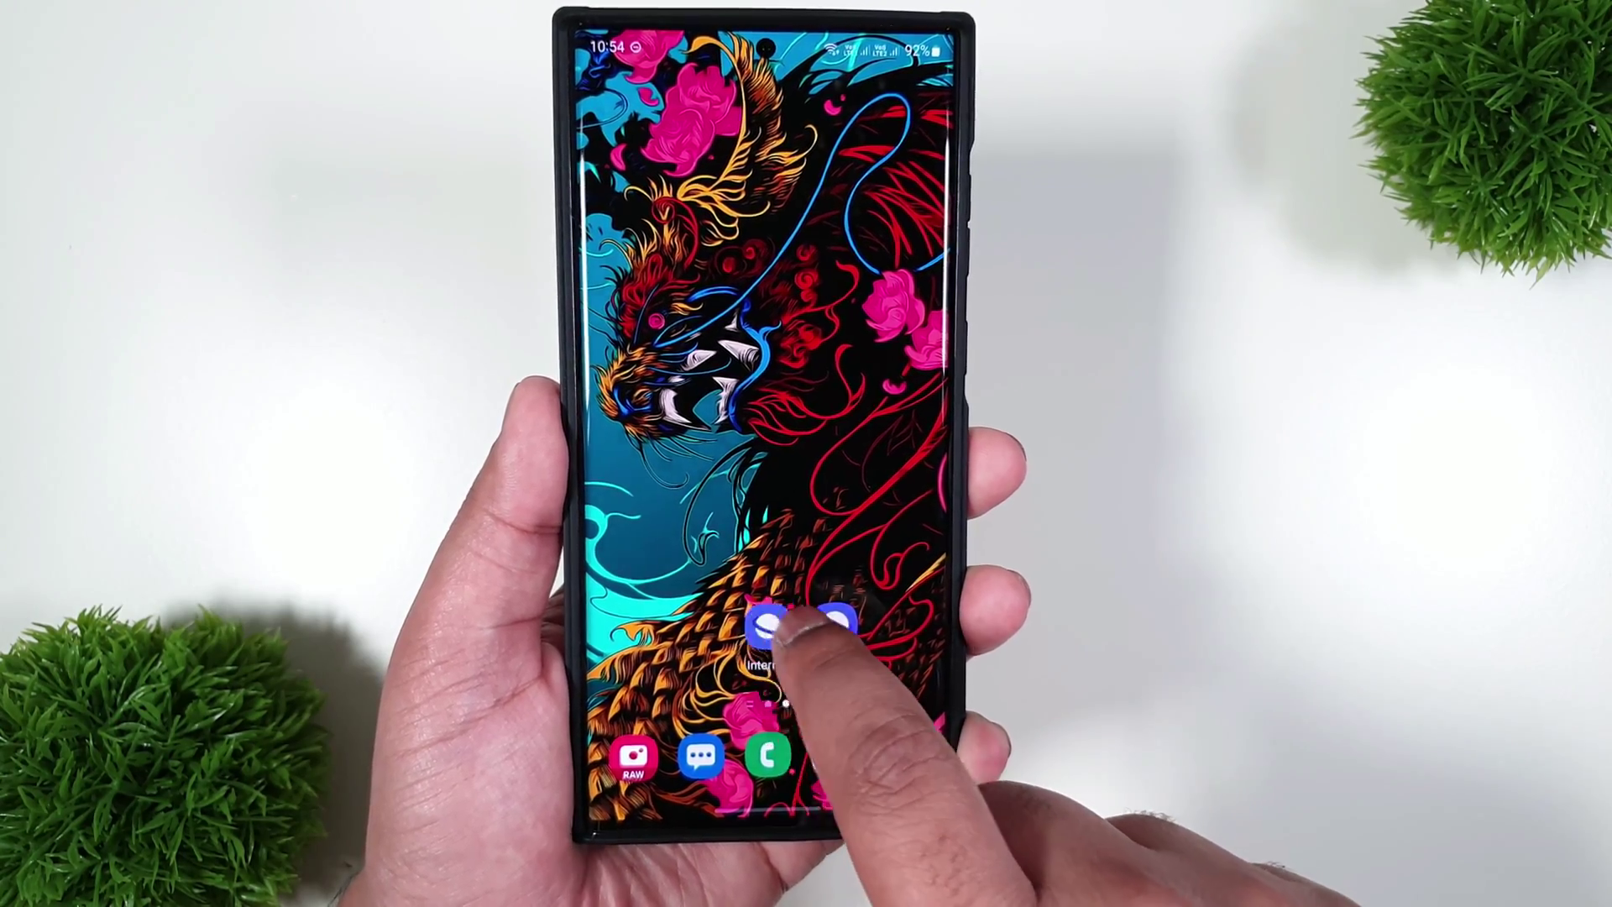
pyautogui.moveTo(882, 631); pyautogui.dragTo(864, 468)
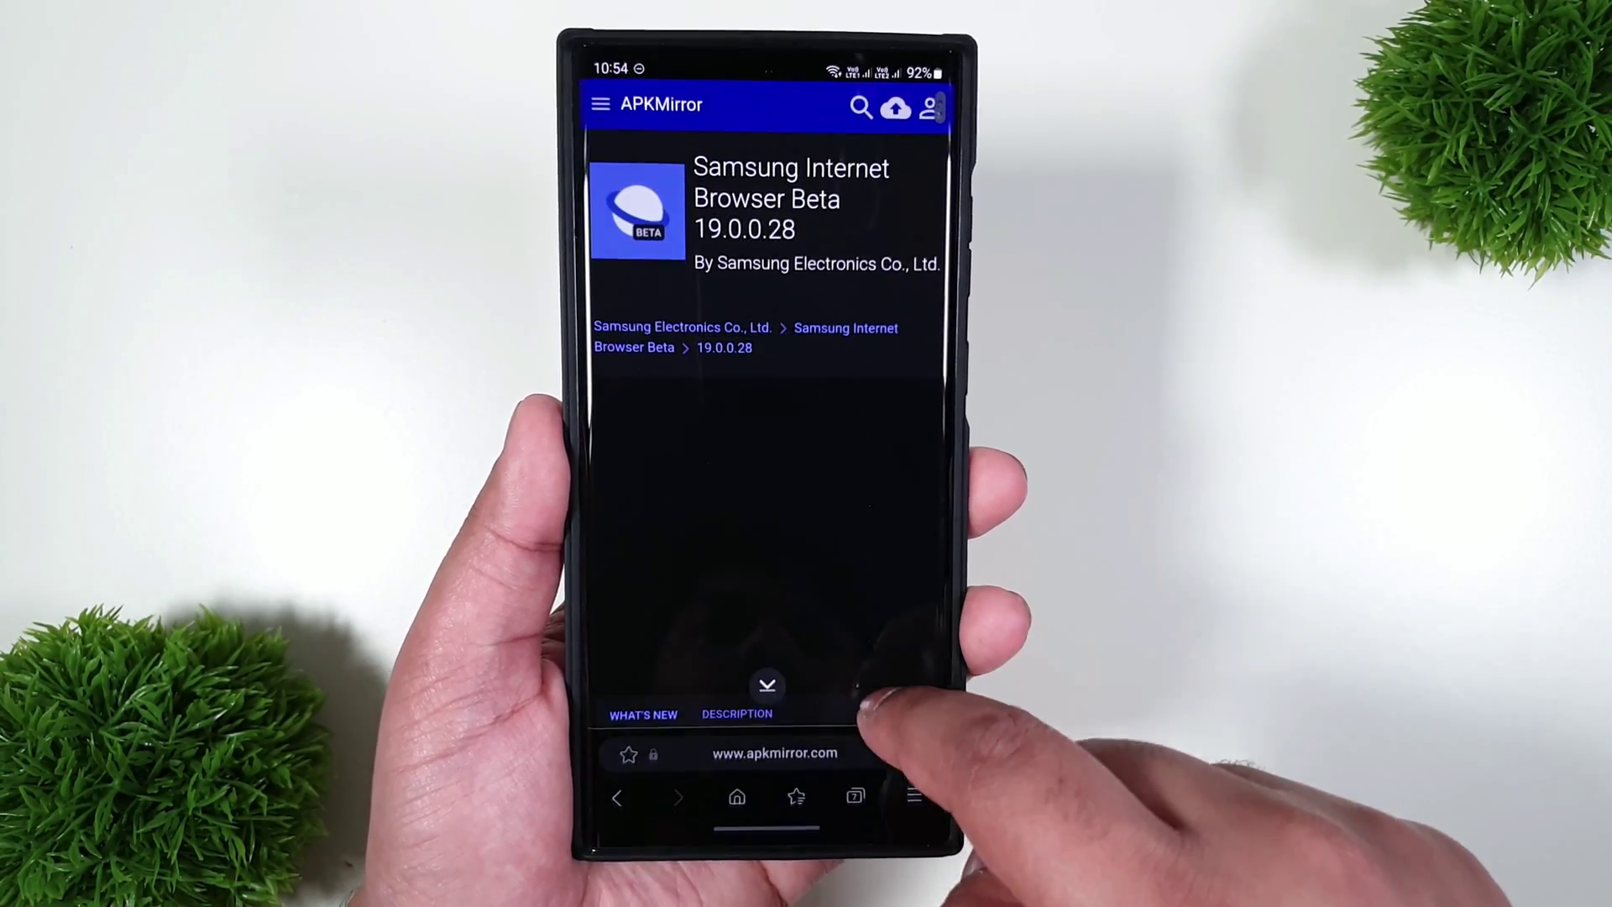
pyautogui.moveTo(881, 612); pyautogui.dragTo(835, 467)
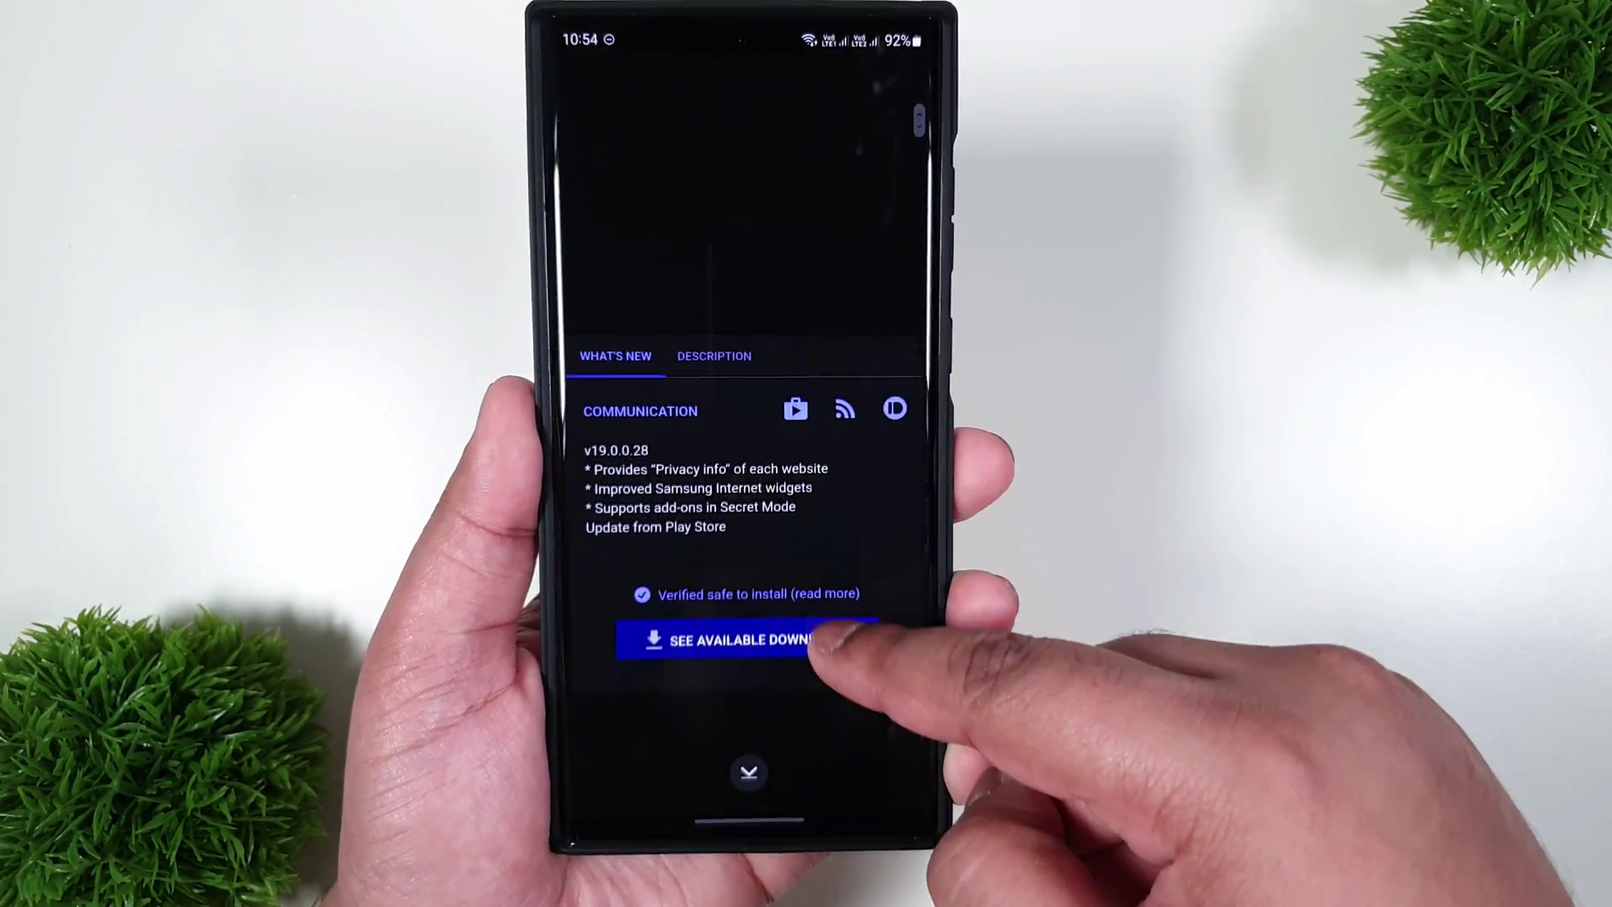
pyautogui.moveTo(775, 826); pyautogui.dragTo(776, 567)
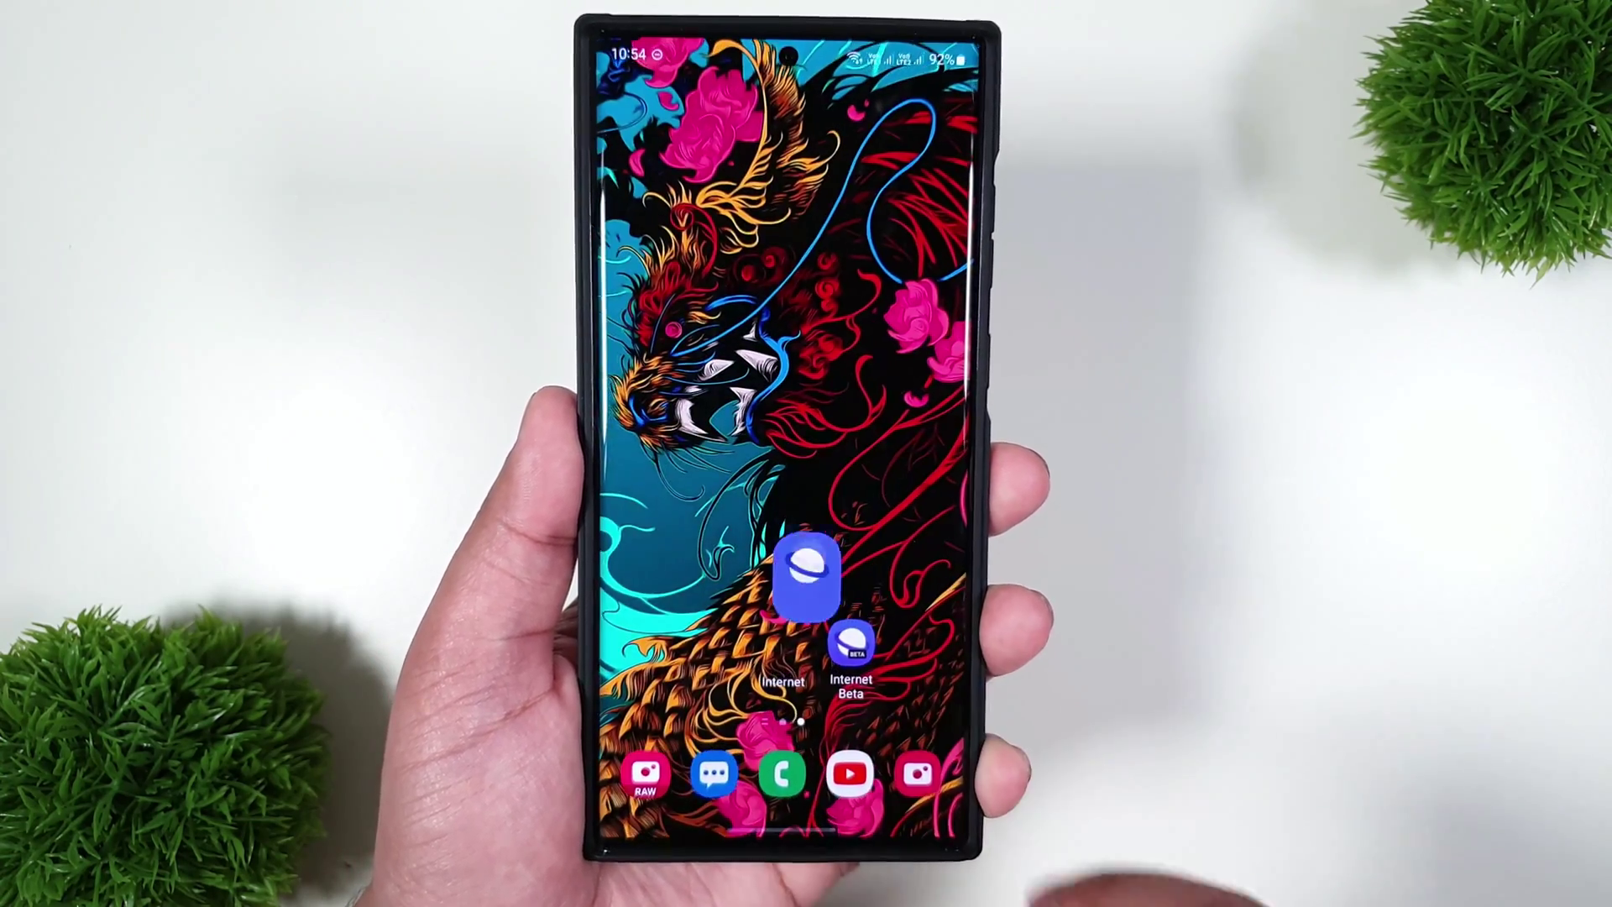